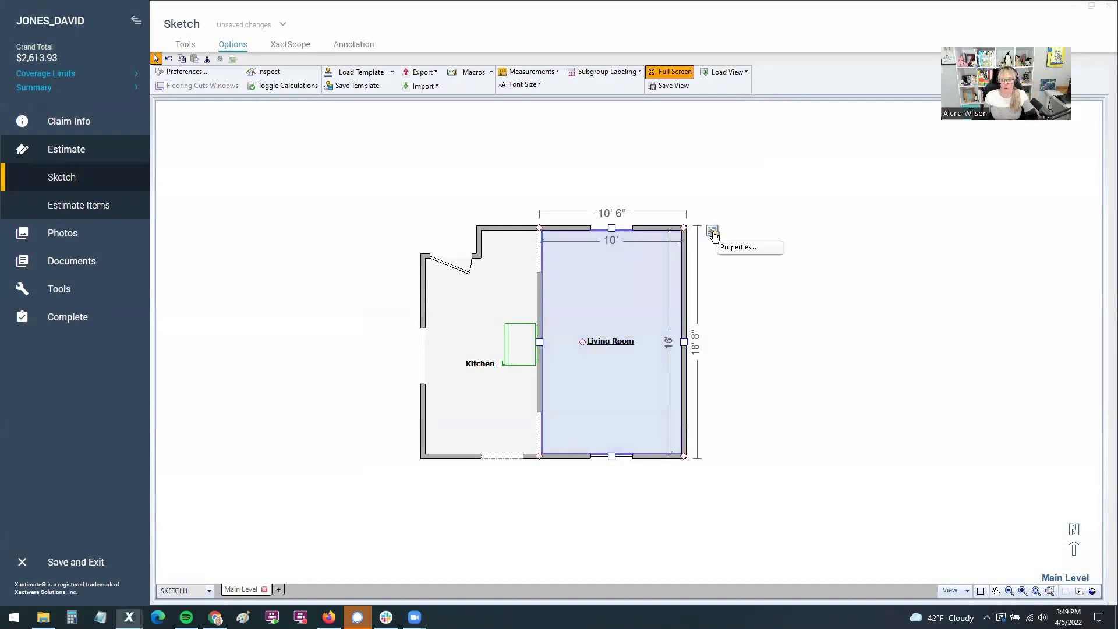
Step: Open the Living Room properties and inspect its C, F, V, W and WOLF variables
click(706, 236)
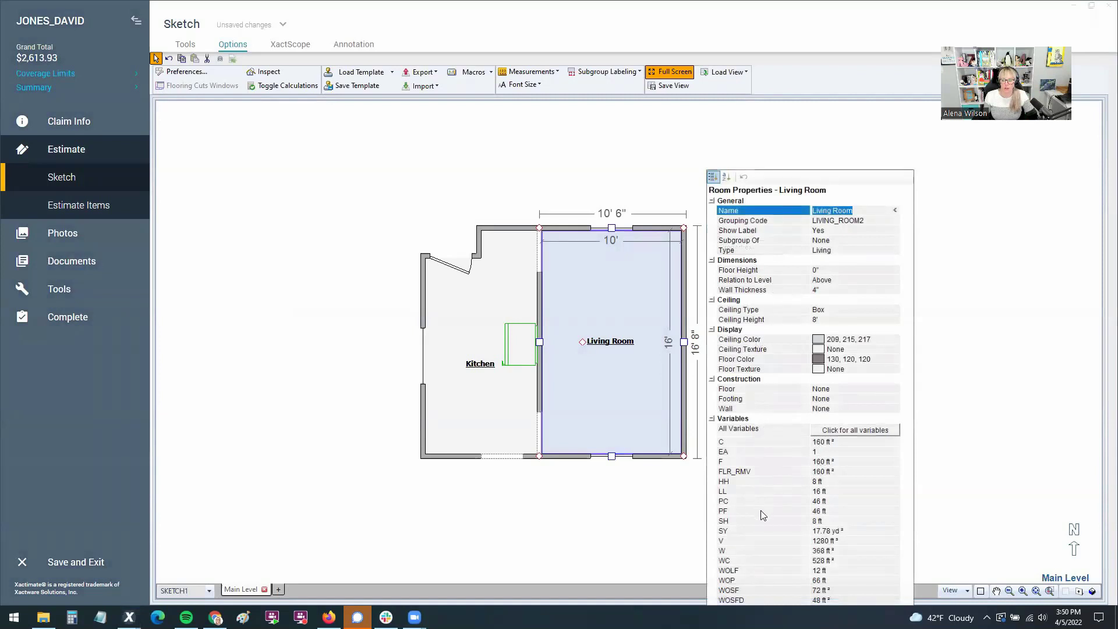
click(723, 445)
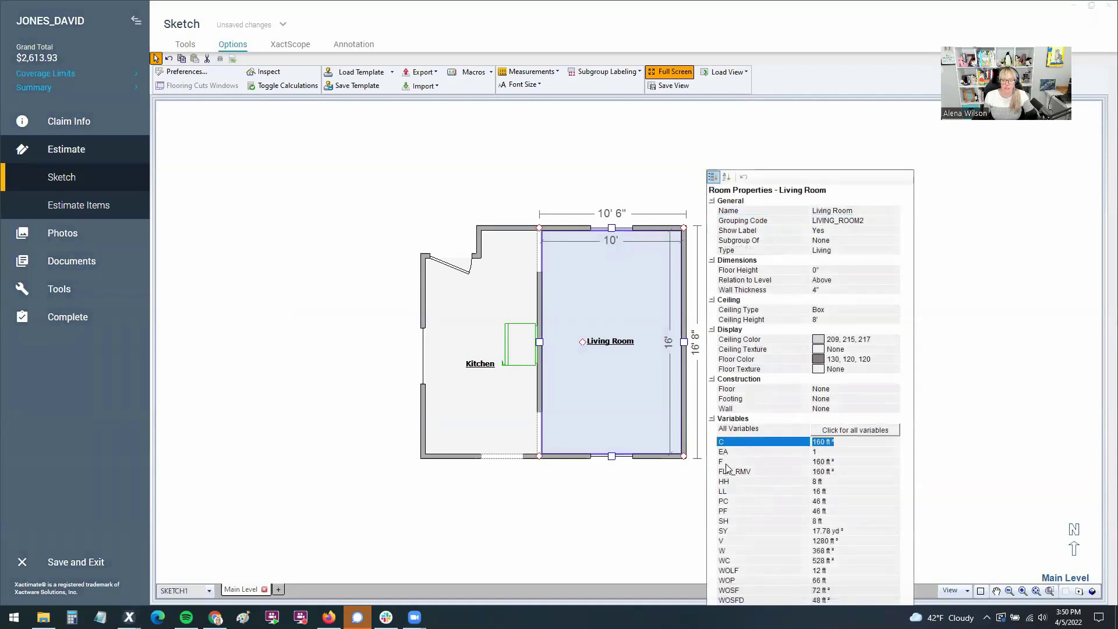
click(729, 463)
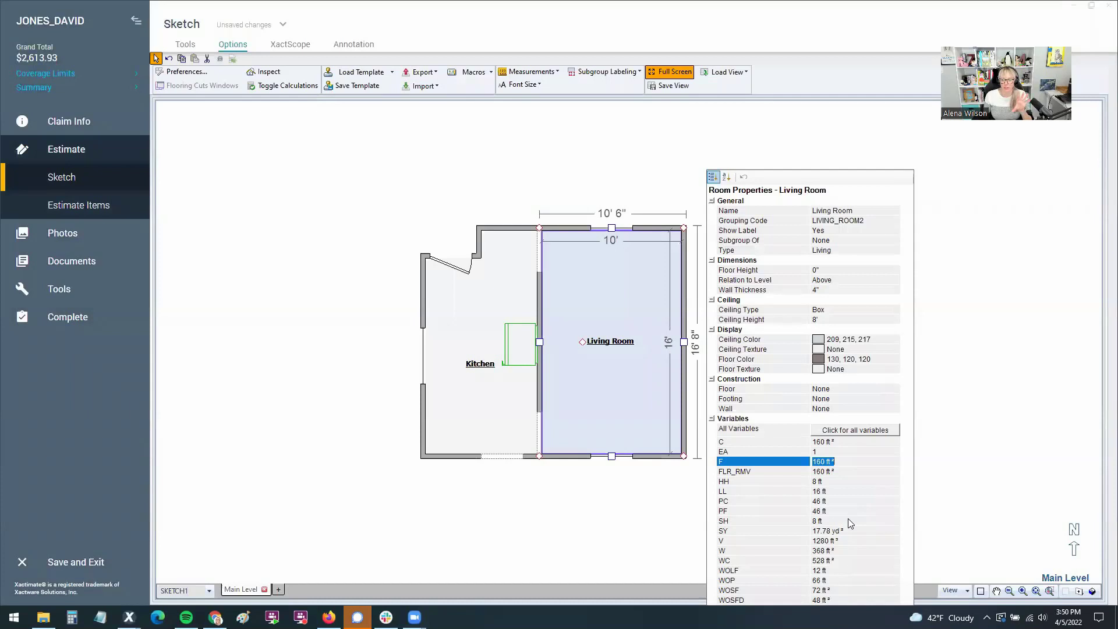
click(795, 541)
click(789, 552)
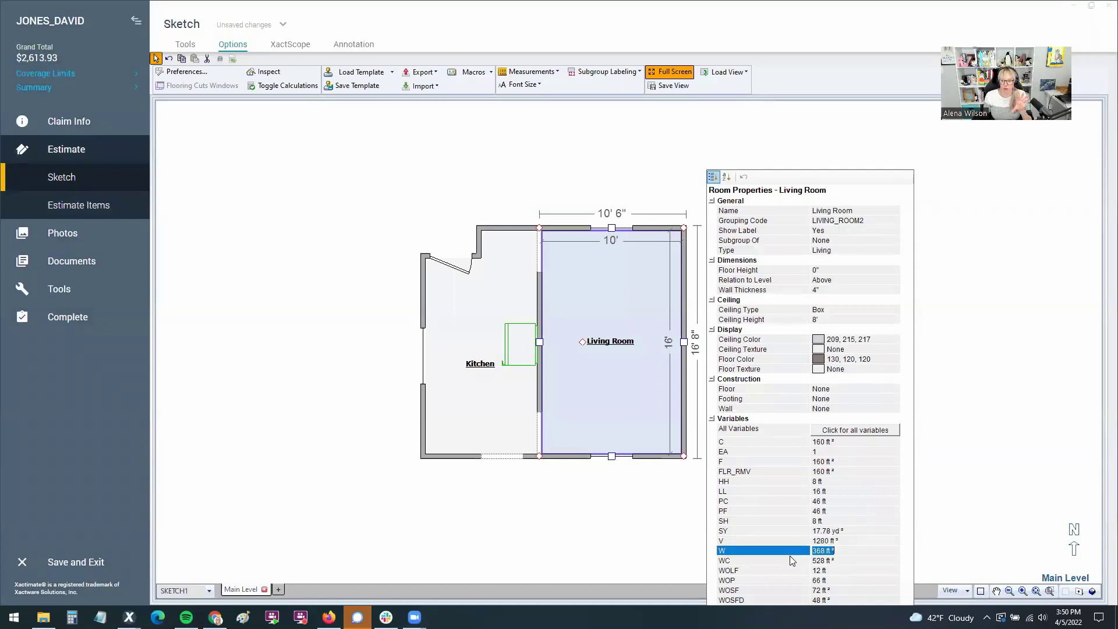
click(740, 572)
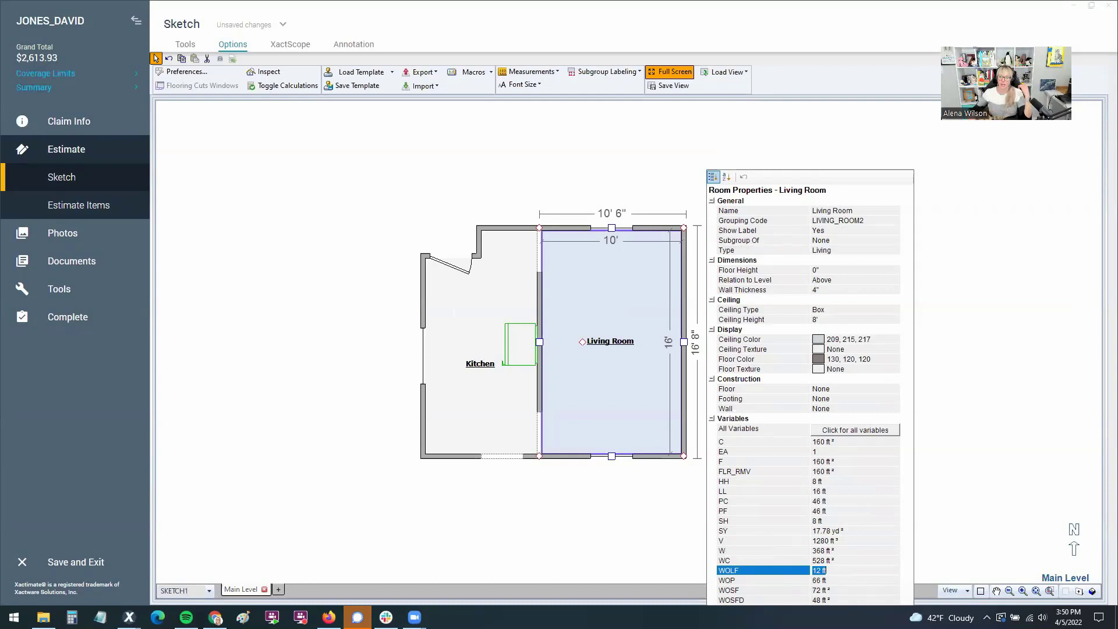
Step: In the estimate items, confirm row 7 GRMA calculates from F, then select row 8 DRYWLF
click(62, 207)
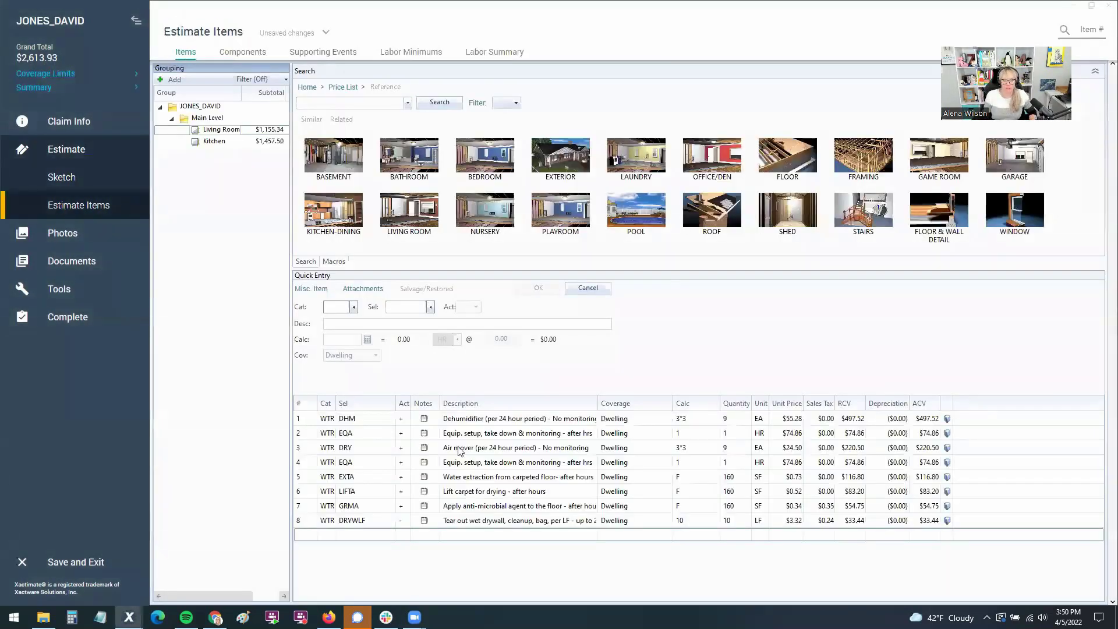
click(301, 505)
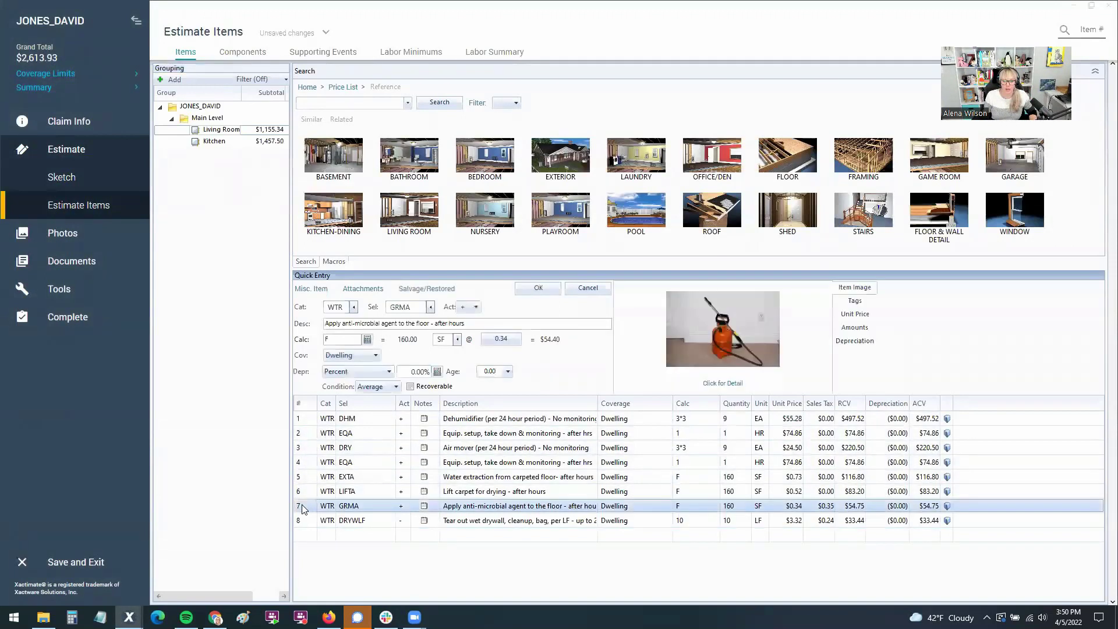
click(704, 505)
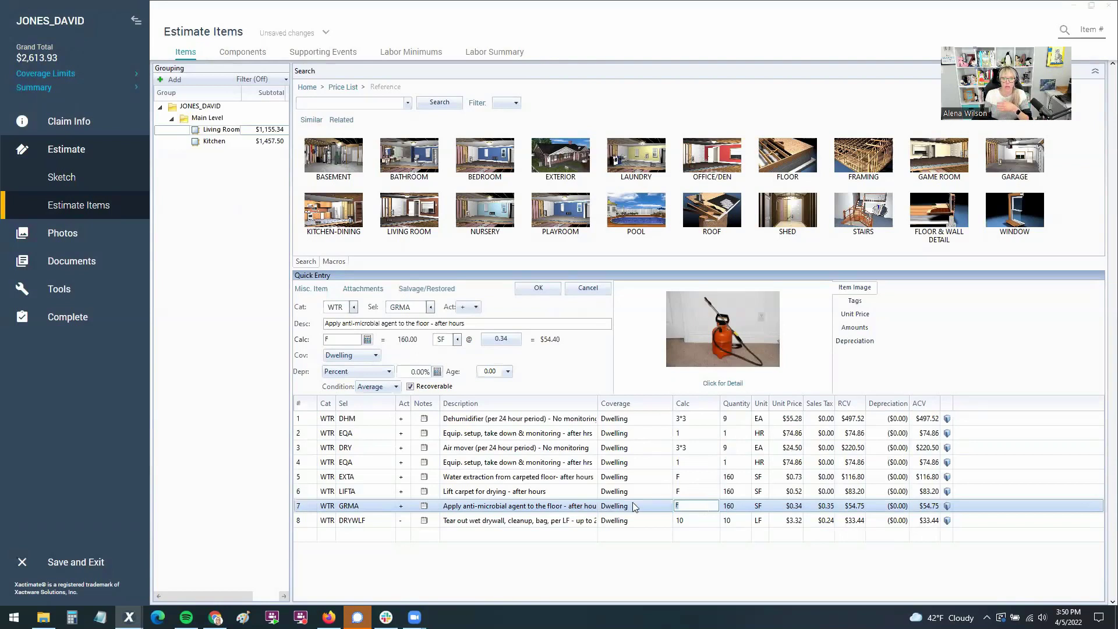
click(300, 505)
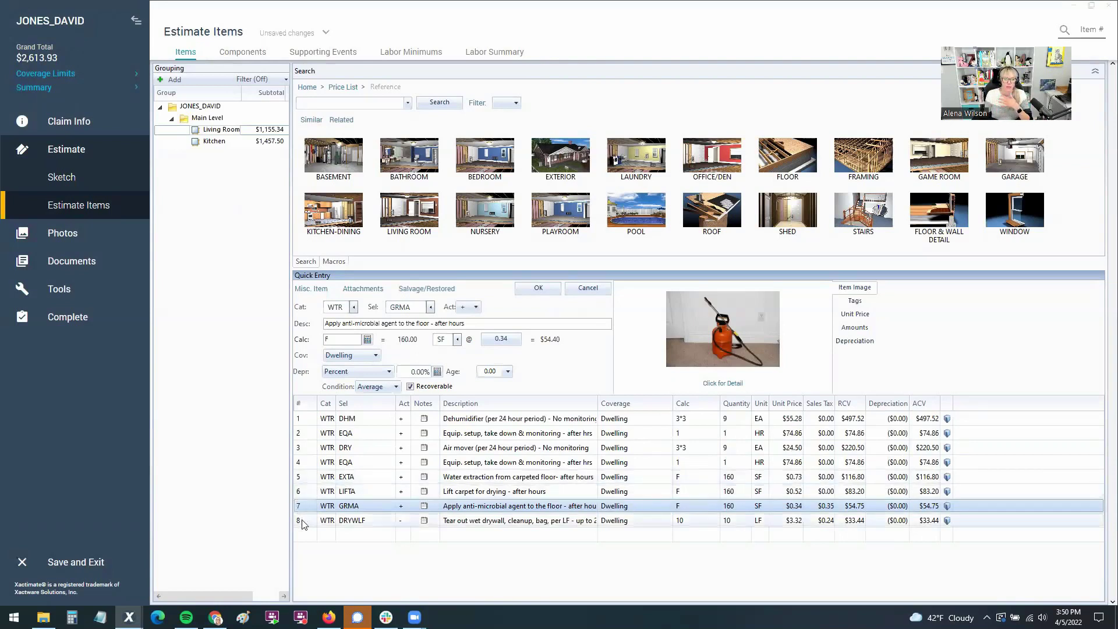
click(301, 521)
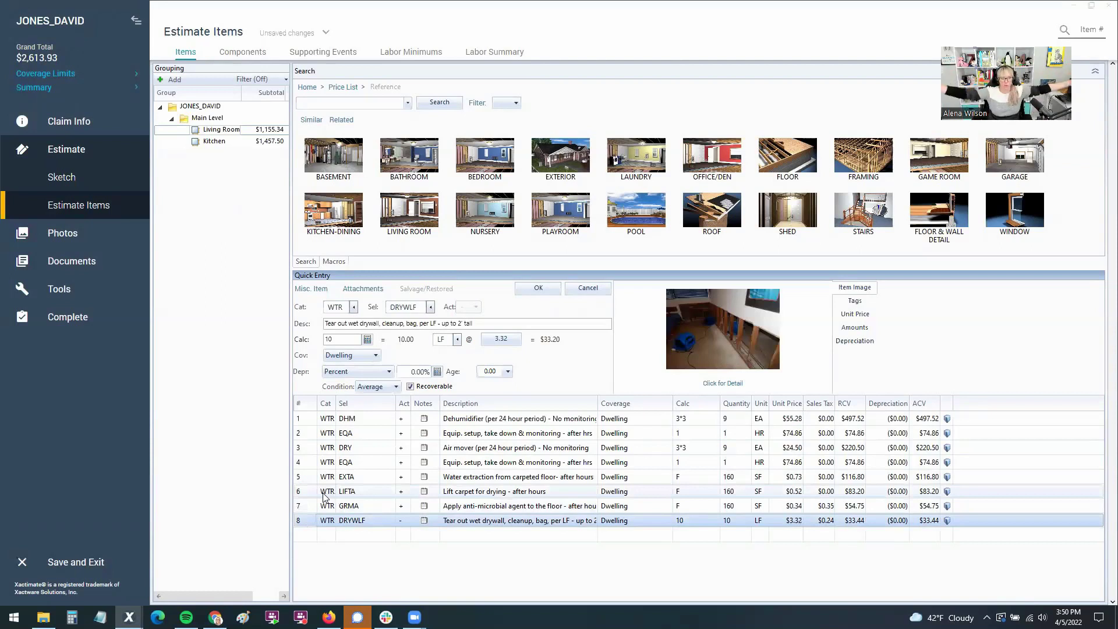
Step: Return to the sketch and briefly open and close the Living Room's properties
click(83, 174)
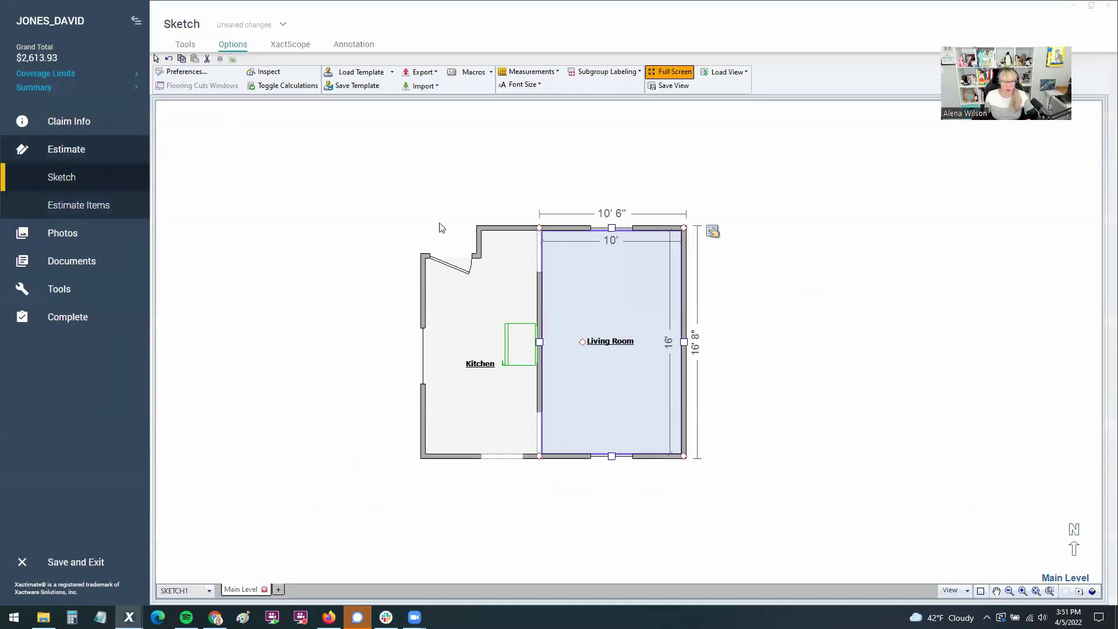
click(714, 232)
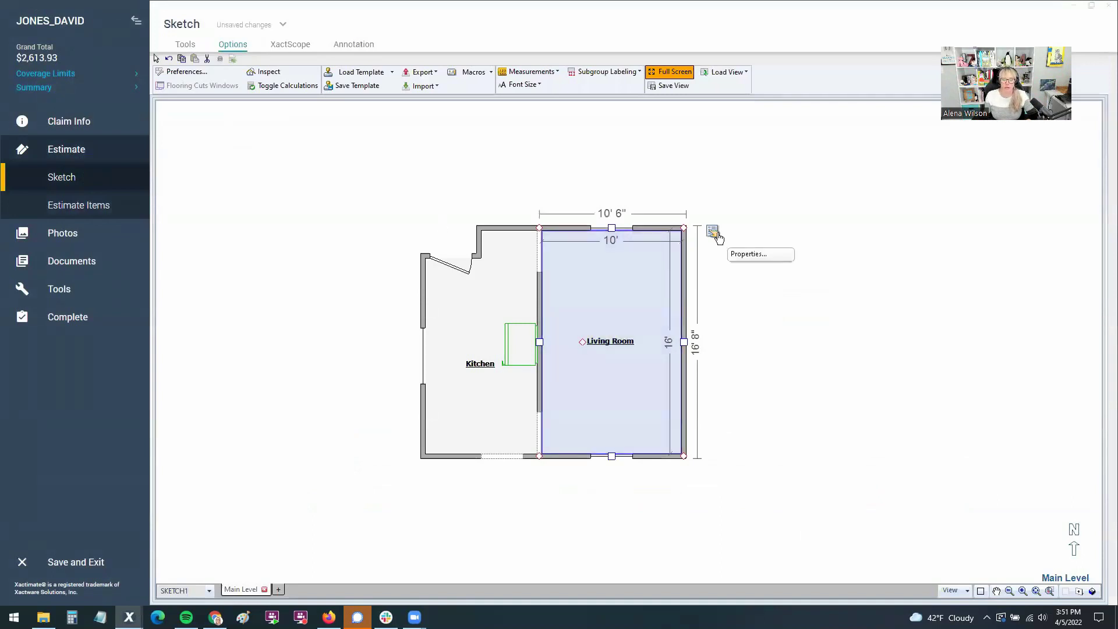
click(715, 234)
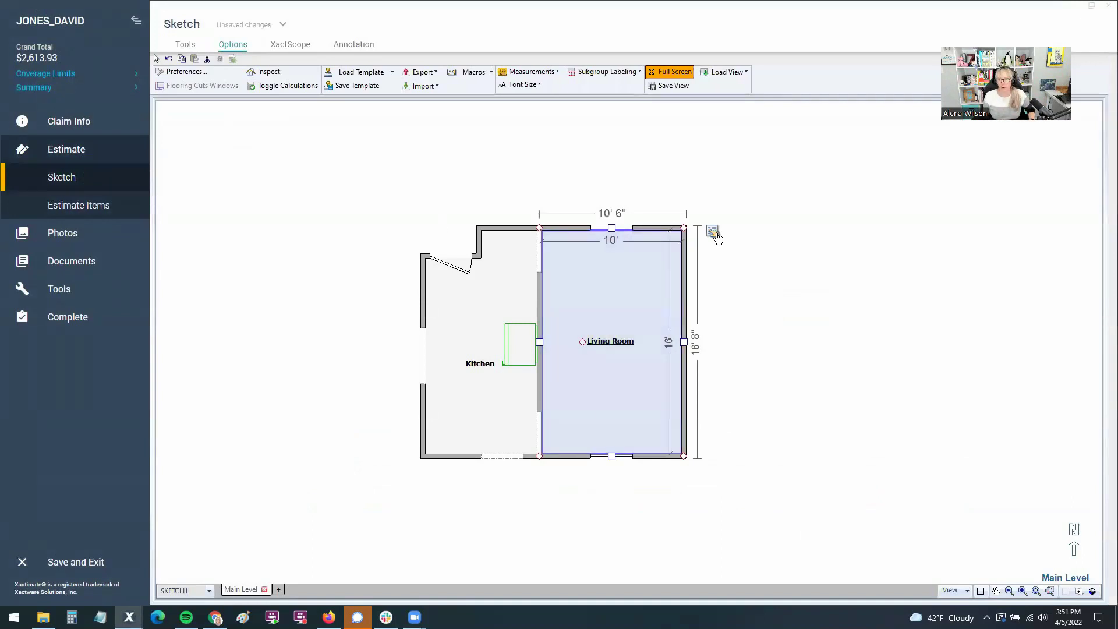
click(632, 277)
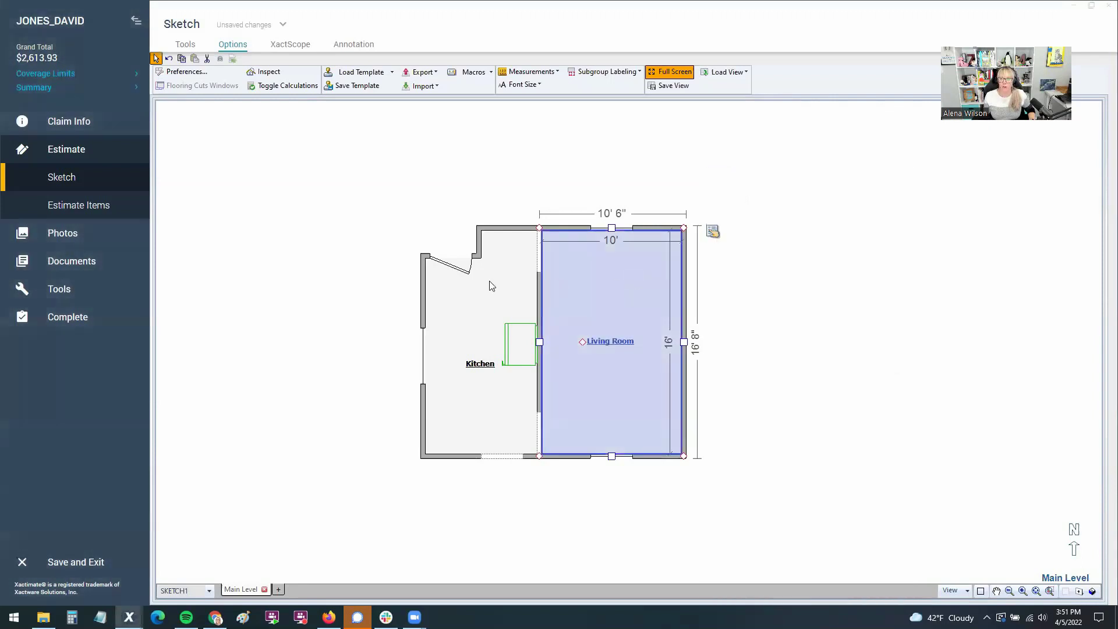
click(455, 276)
Step: Open the kitchen door's opening properties and step through its EA, LF, P and SF variables
click(455, 270)
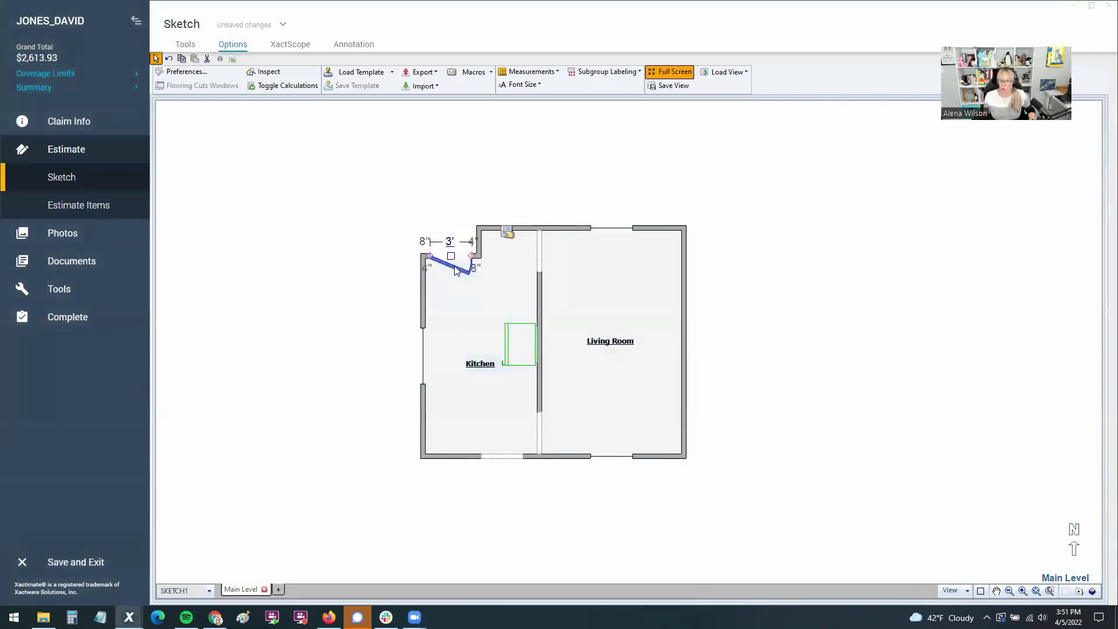
click(507, 234)
click(512, 248)
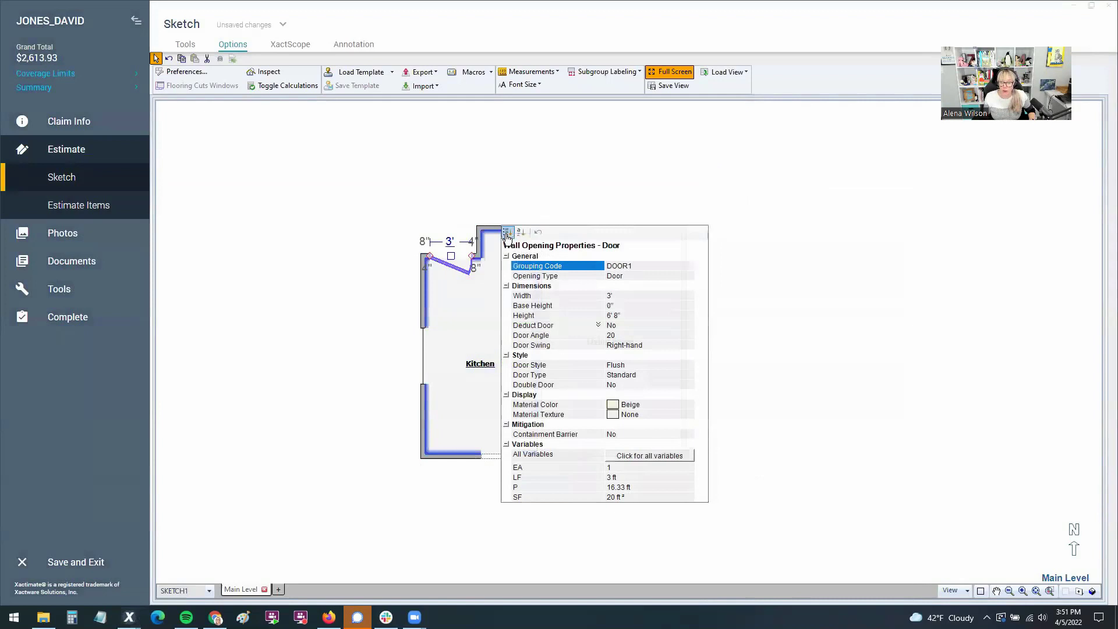
click(550, 470)
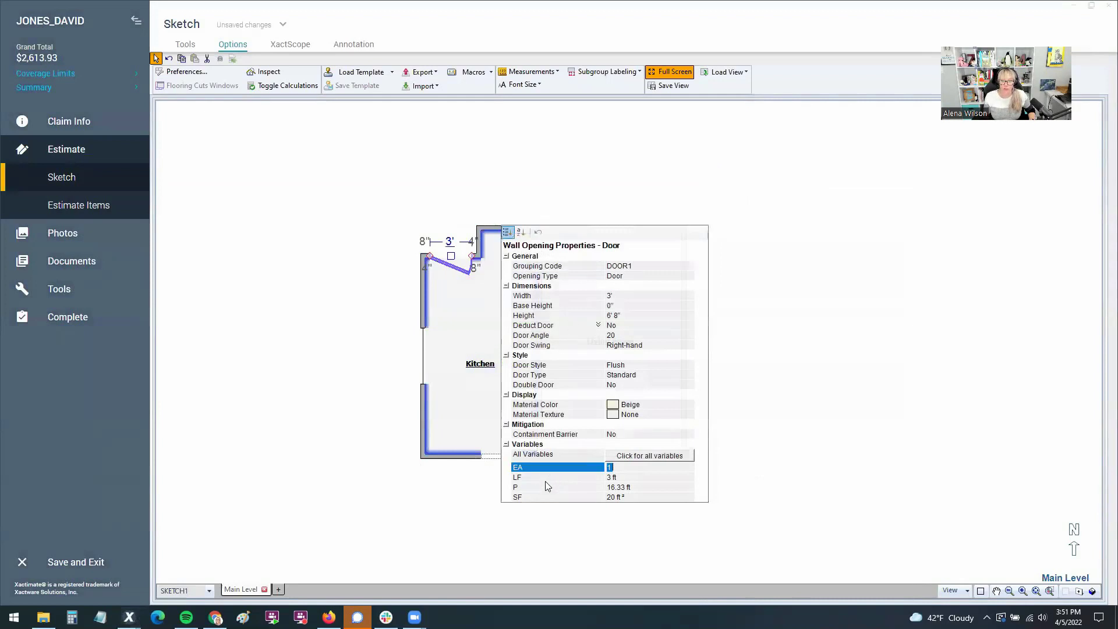
key(Down)
key(Down)
key(Down)
click(298, 343)
click(635, 307)
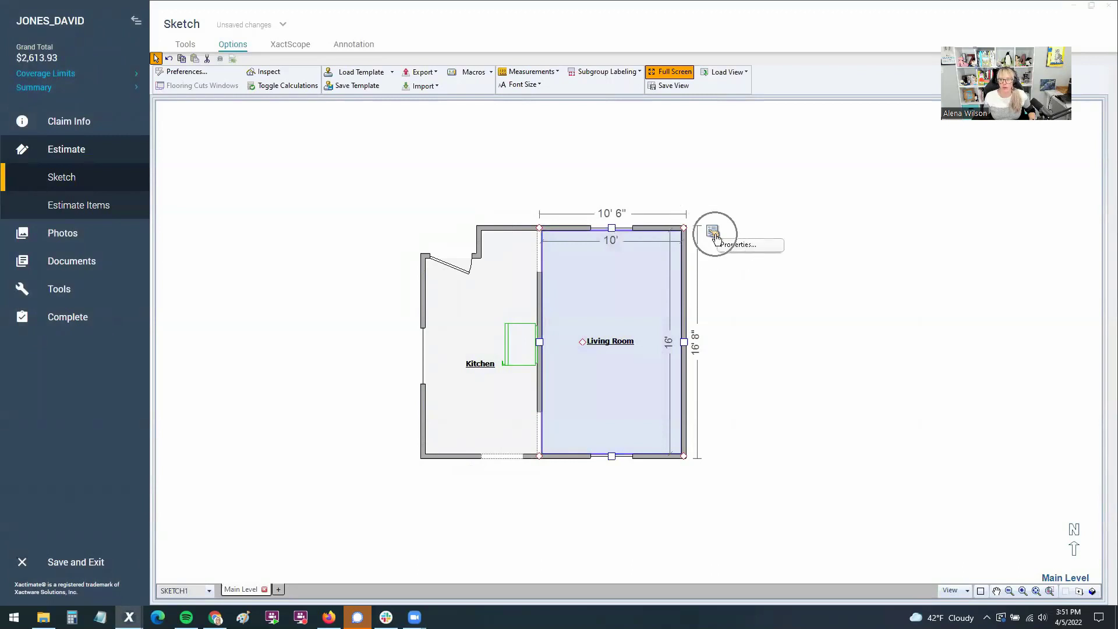
Step: Open the Living Room properties, preview the All Variables list, and inspect the LL and HH values
click(715, 235)
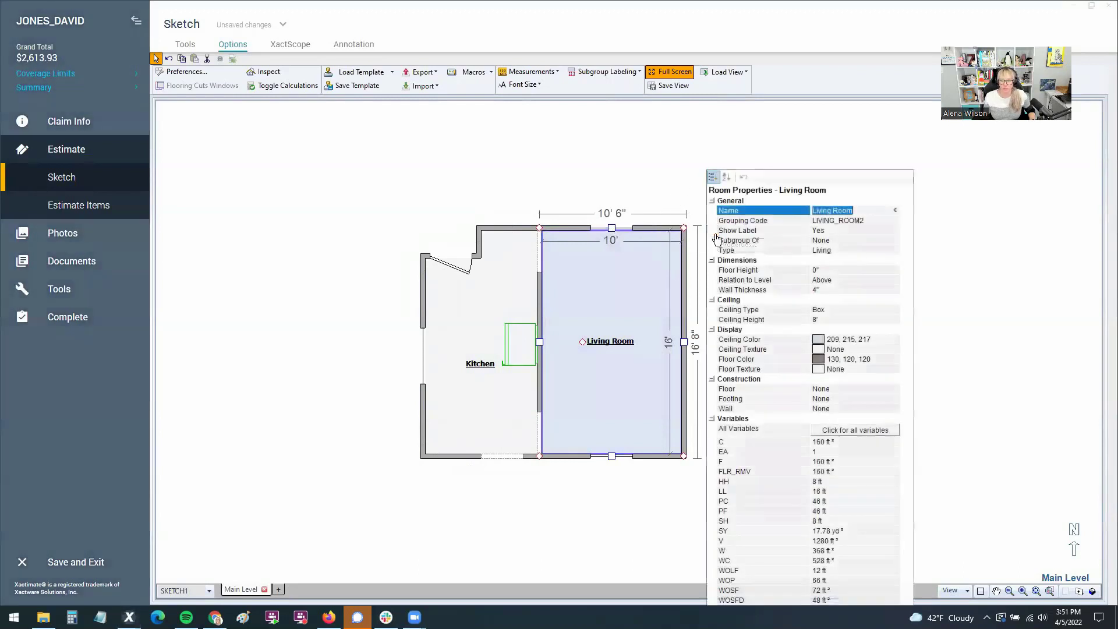
click(861, 431)
click(860, 431)
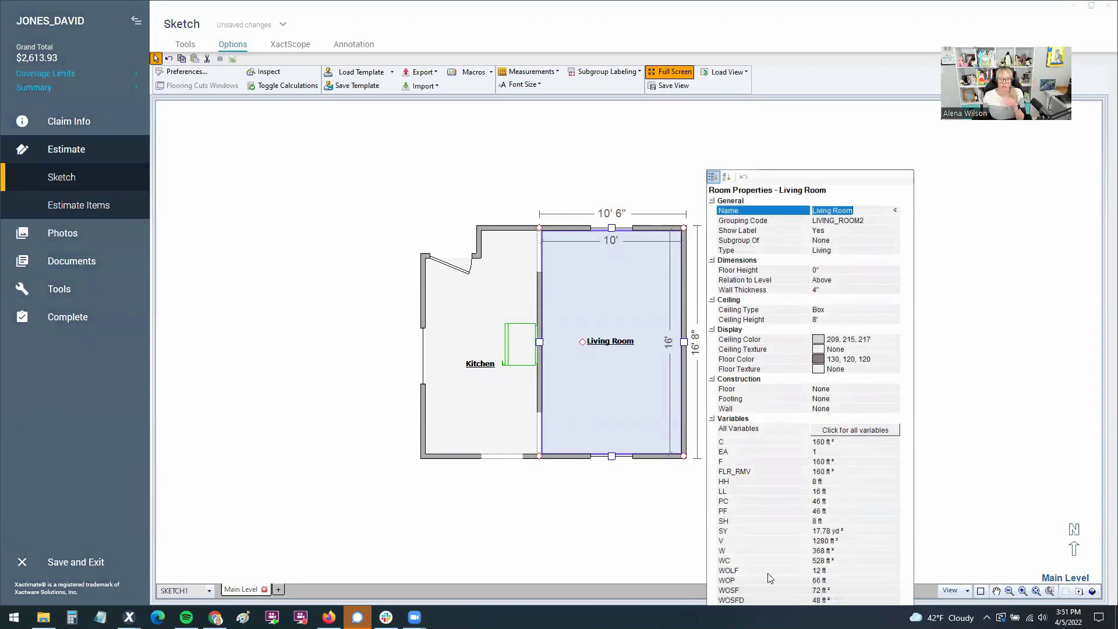
click(839, 432)
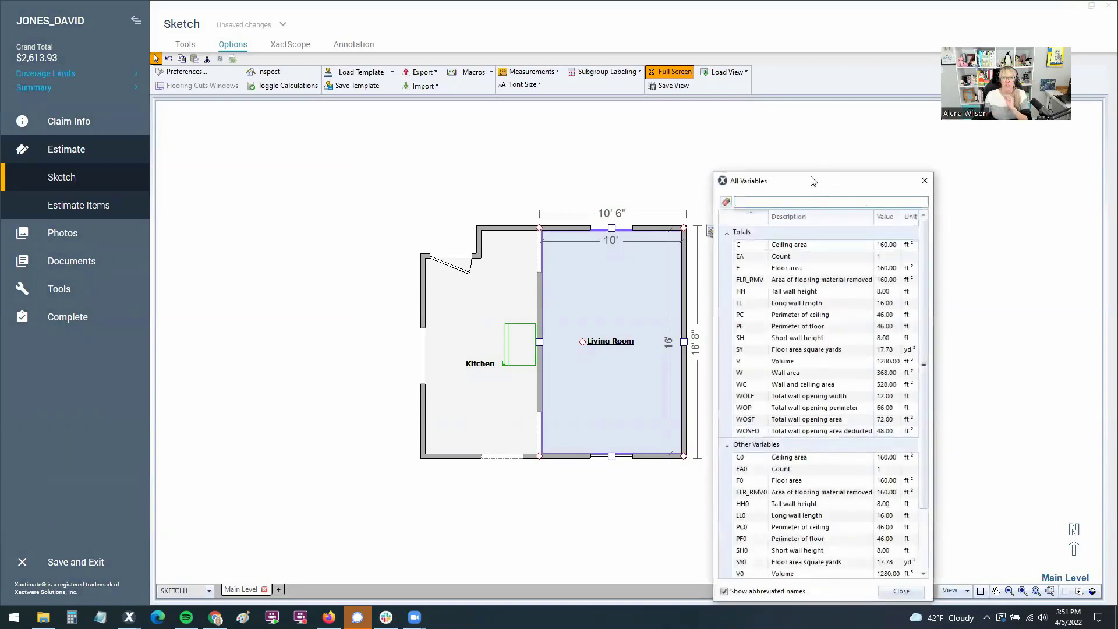
drag(813, 186, 728, 53)
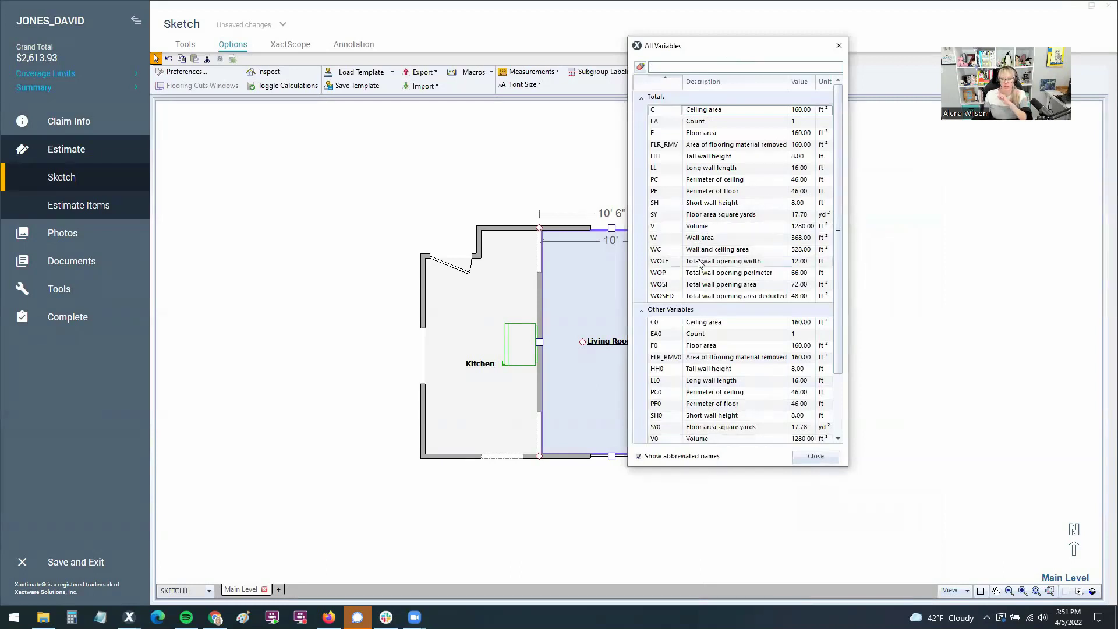
click(814, 457)
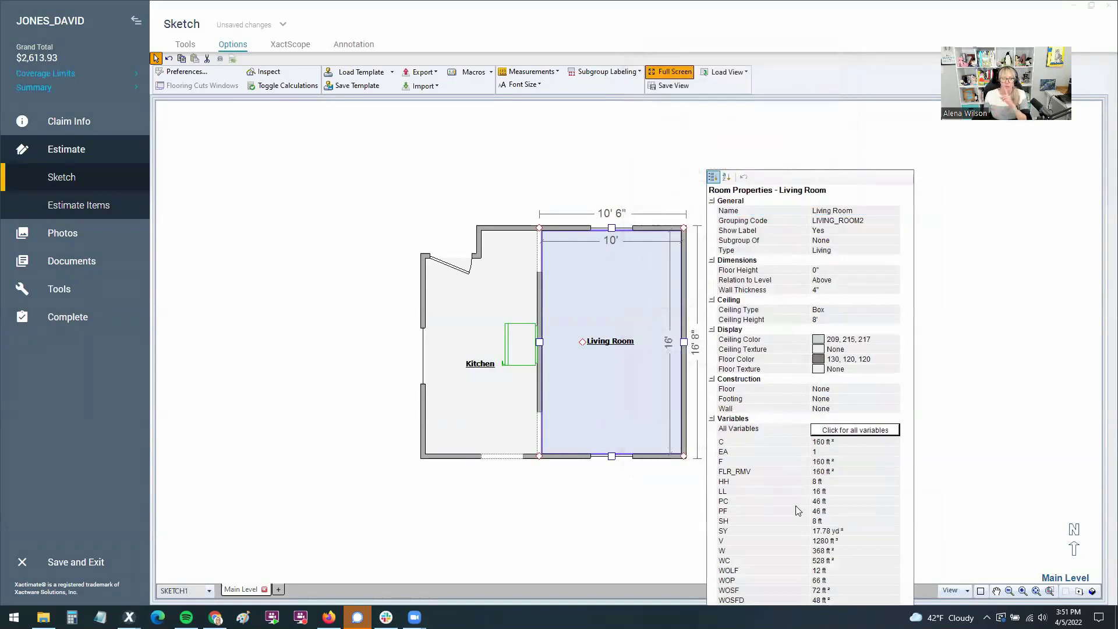
click(748, 494)
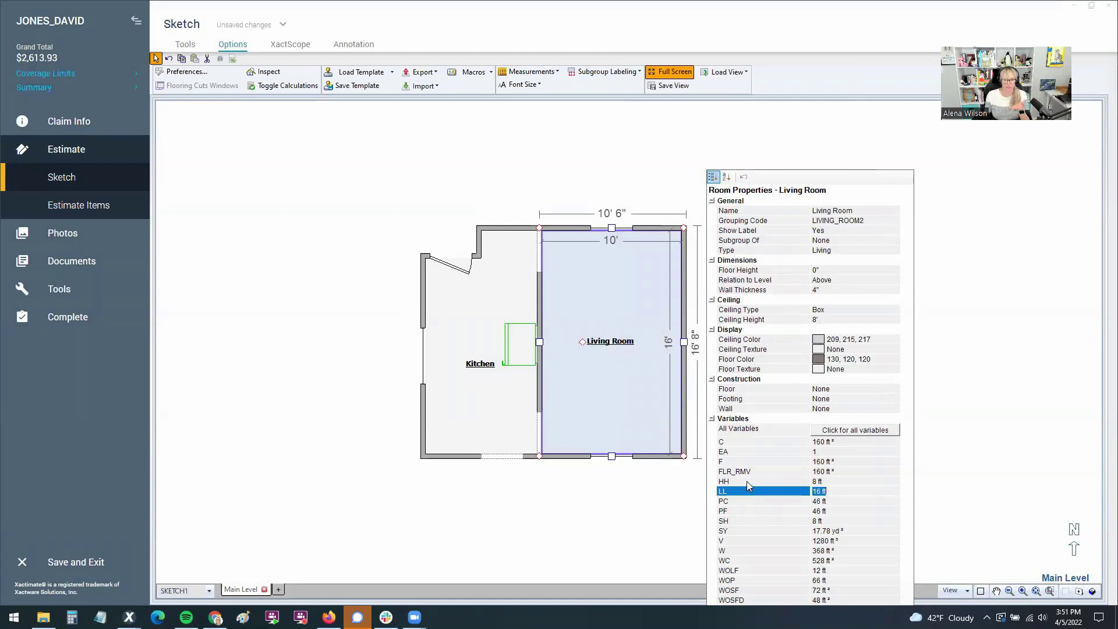
click(747, 481)
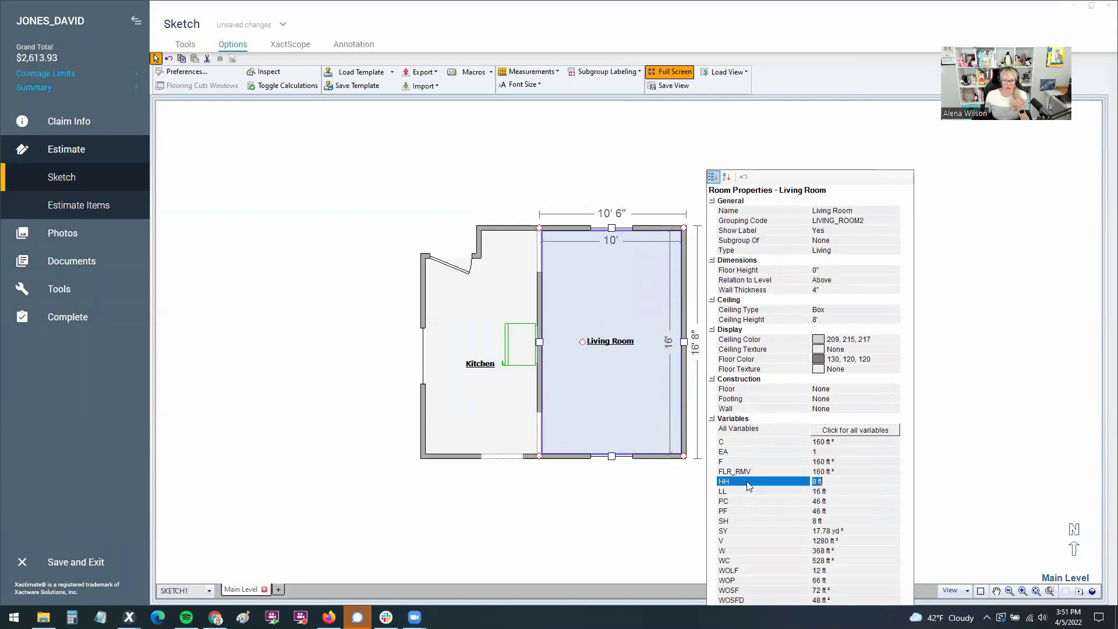
Step: In the full variables list, review Volume, WOLF and the 72 ft² wall opening area, then close it
click(858, 434)
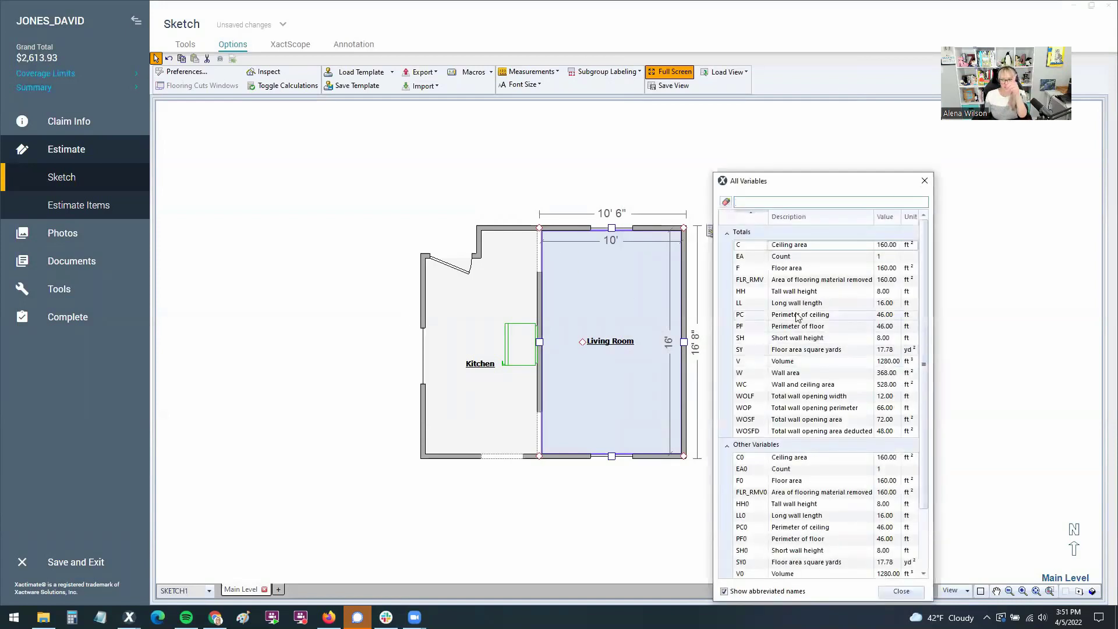
scroll(810, 343, down, 2)
scroll(820, 365, up, 2)
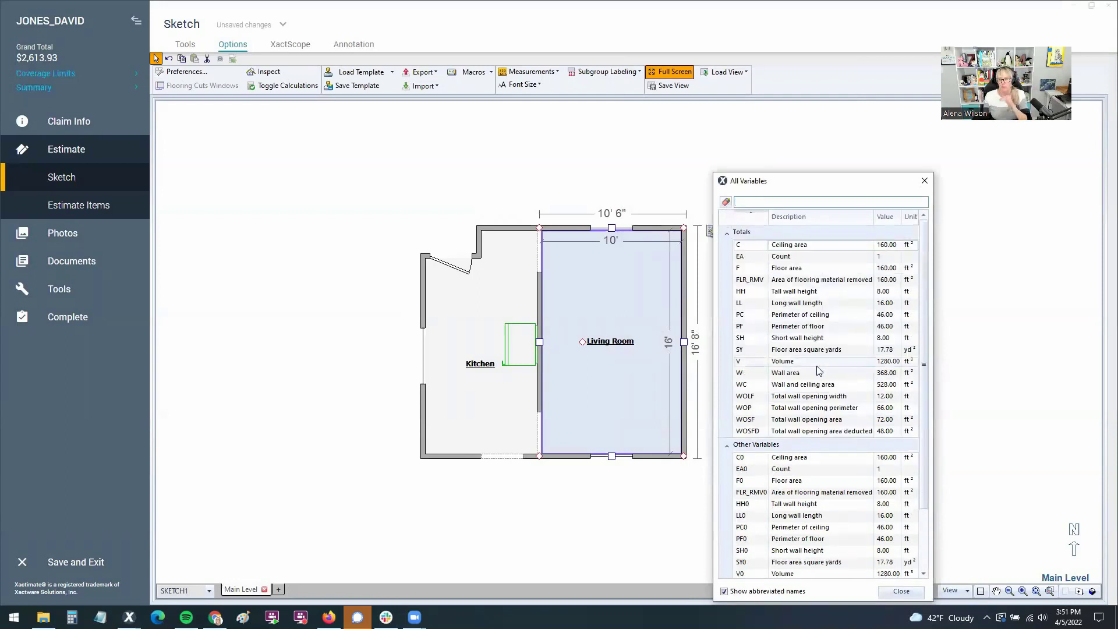
click(775, 364)
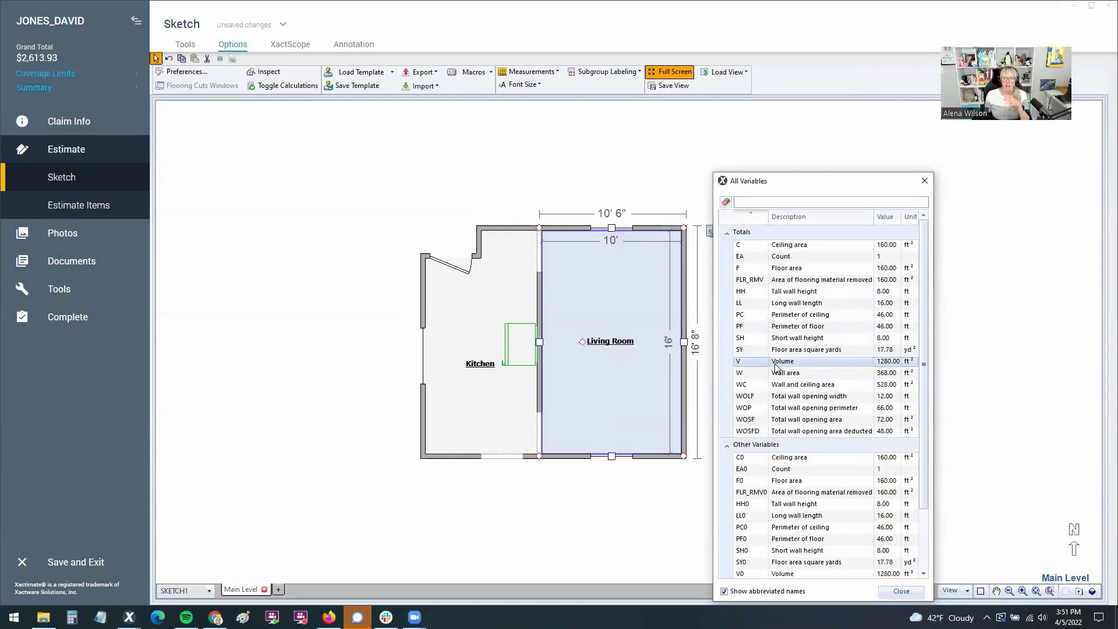
click(777, 399)
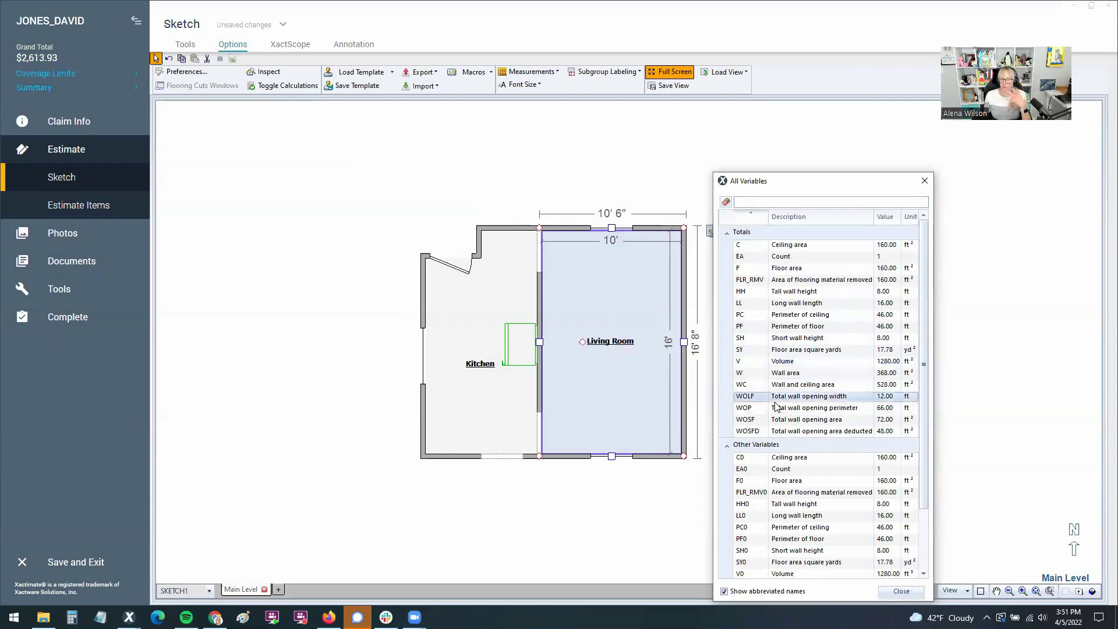
click(775, 421)
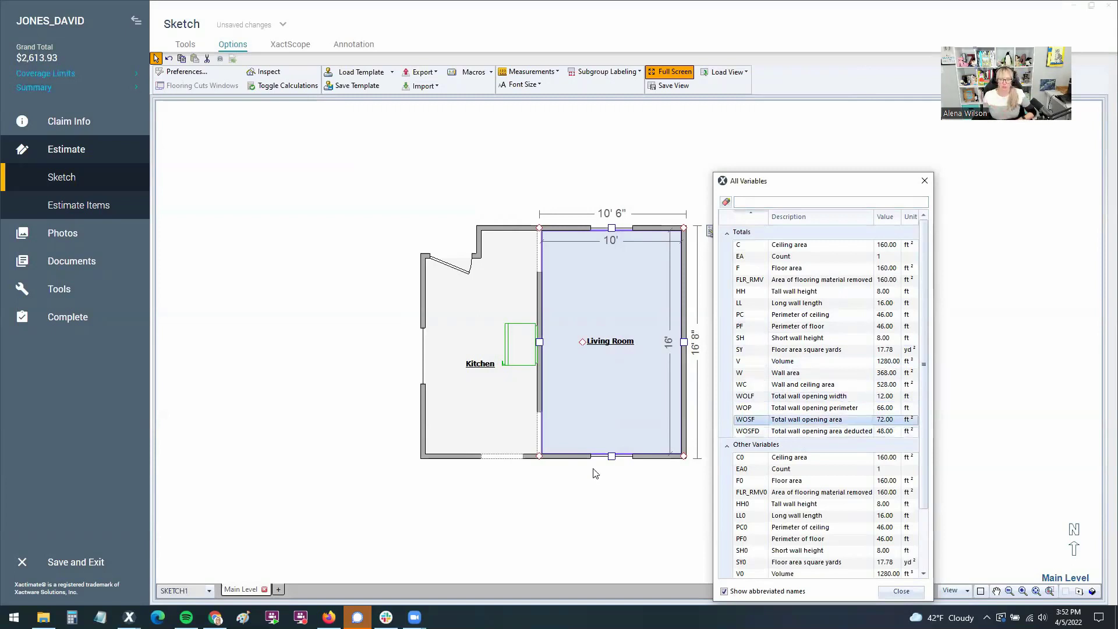
click(611, 457)
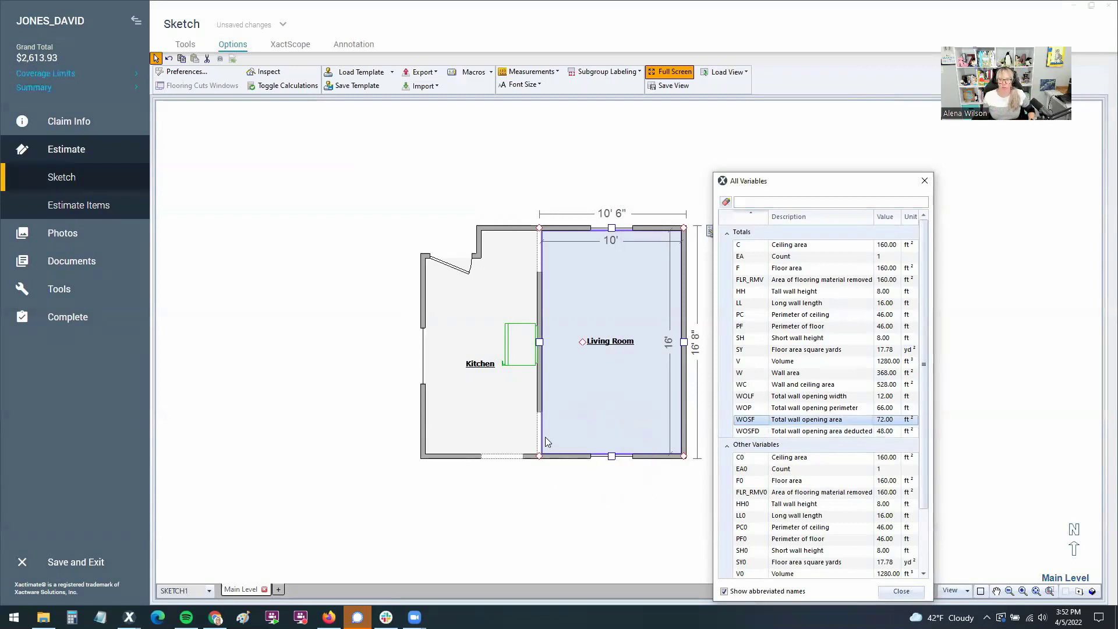
click(539, 256)
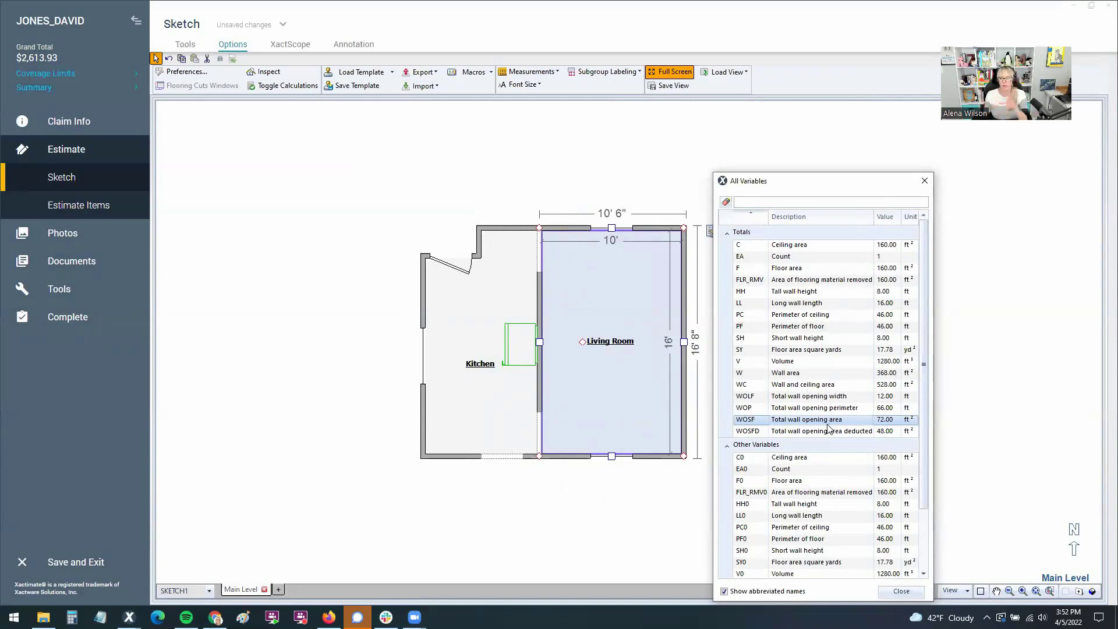
click(901, 591)
Step: View the bottom-wall window's 3 ft width, 14 ft perimeter and 12 ft² area, then go to Roof
click(1012, 394)
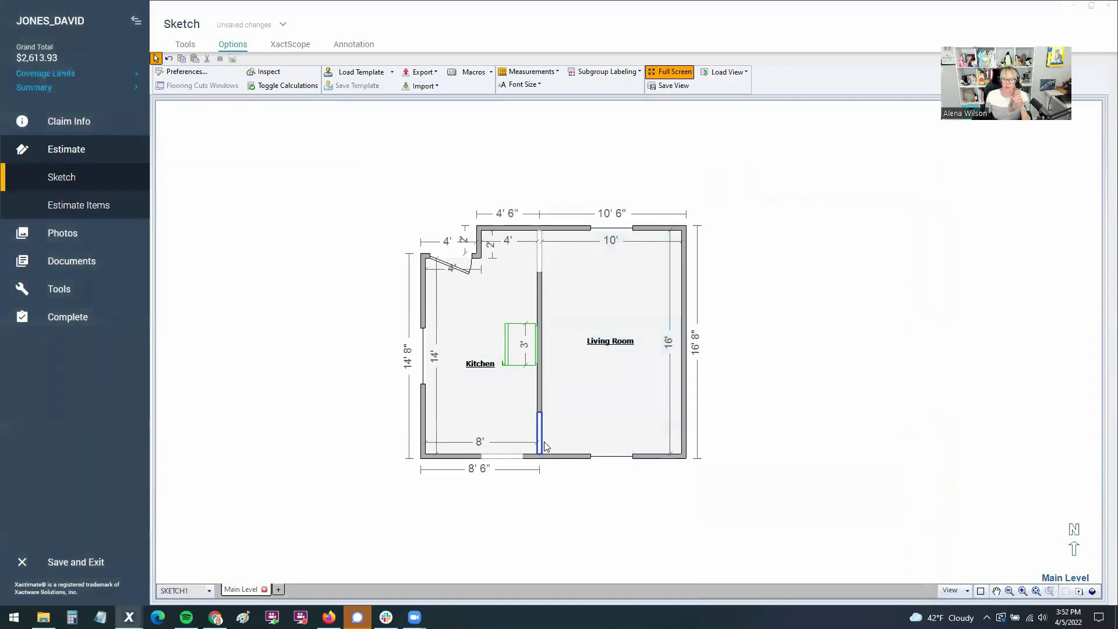
click(610, 457)
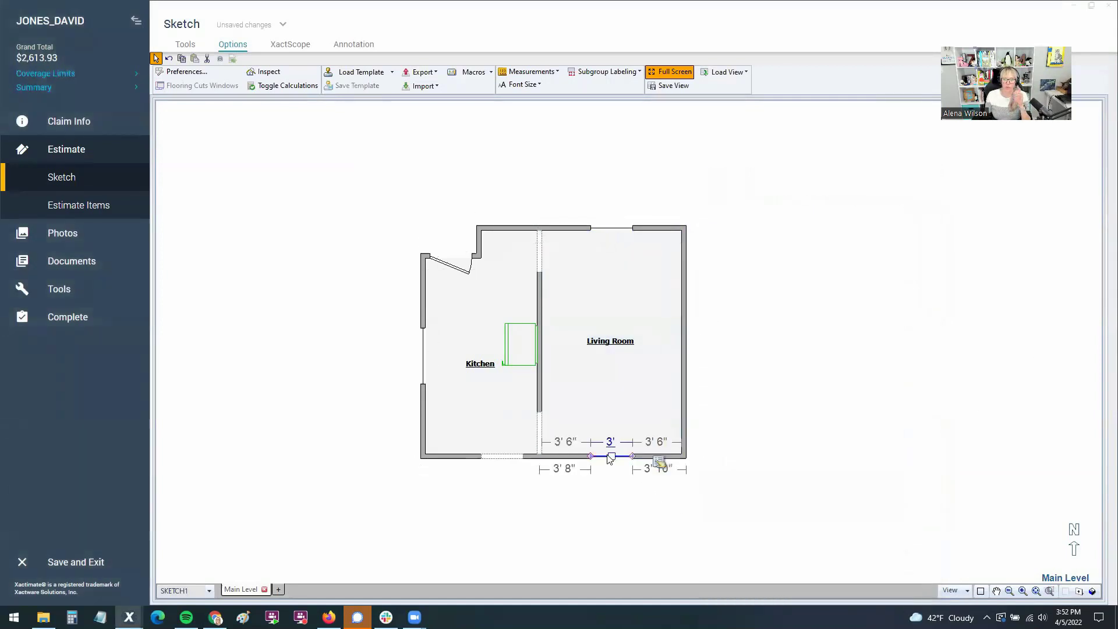
click(657, 466)
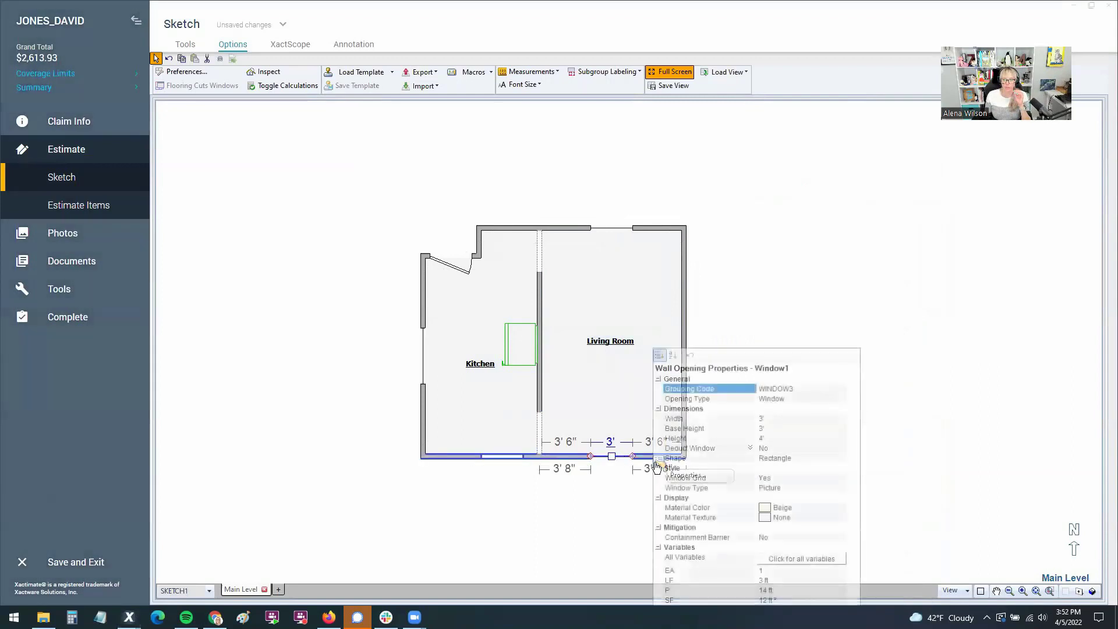
click(789, 557)
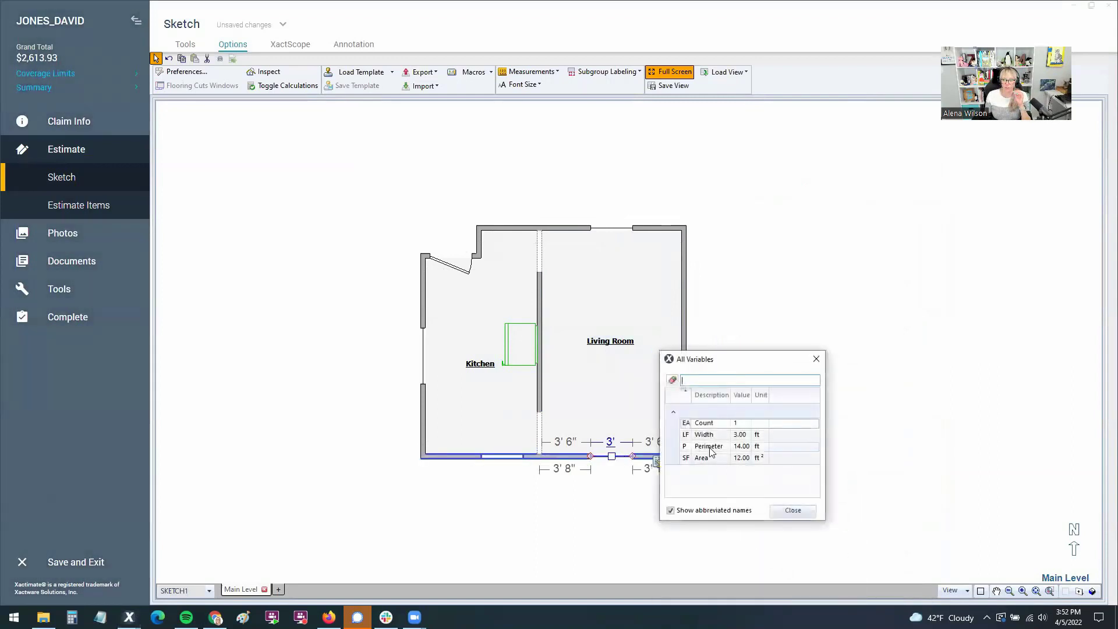
click(783, 515)
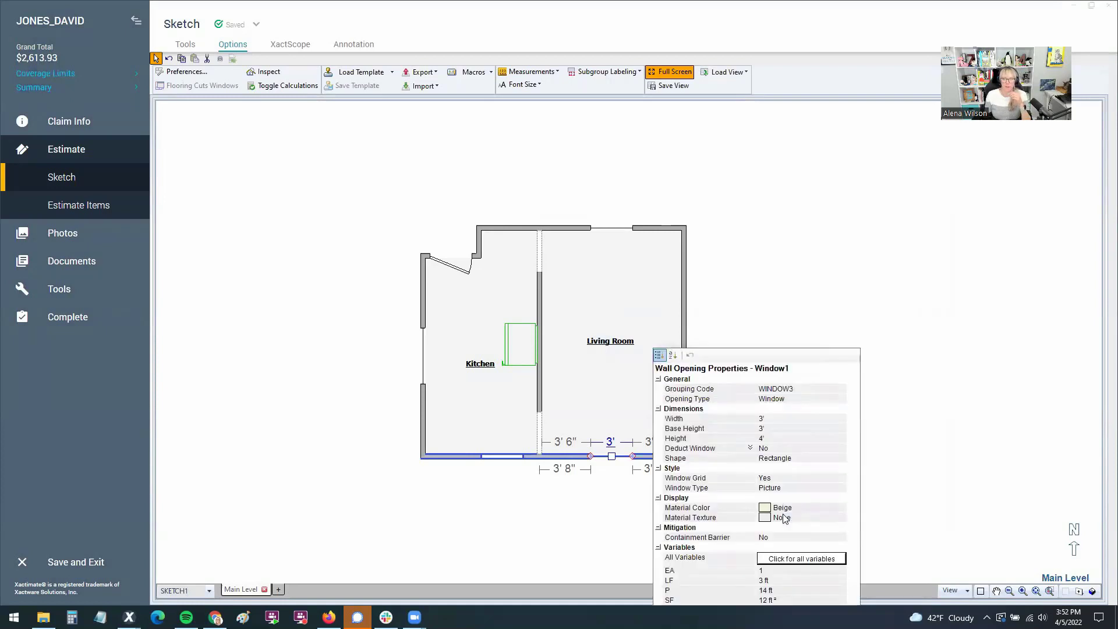
click(617, 233)
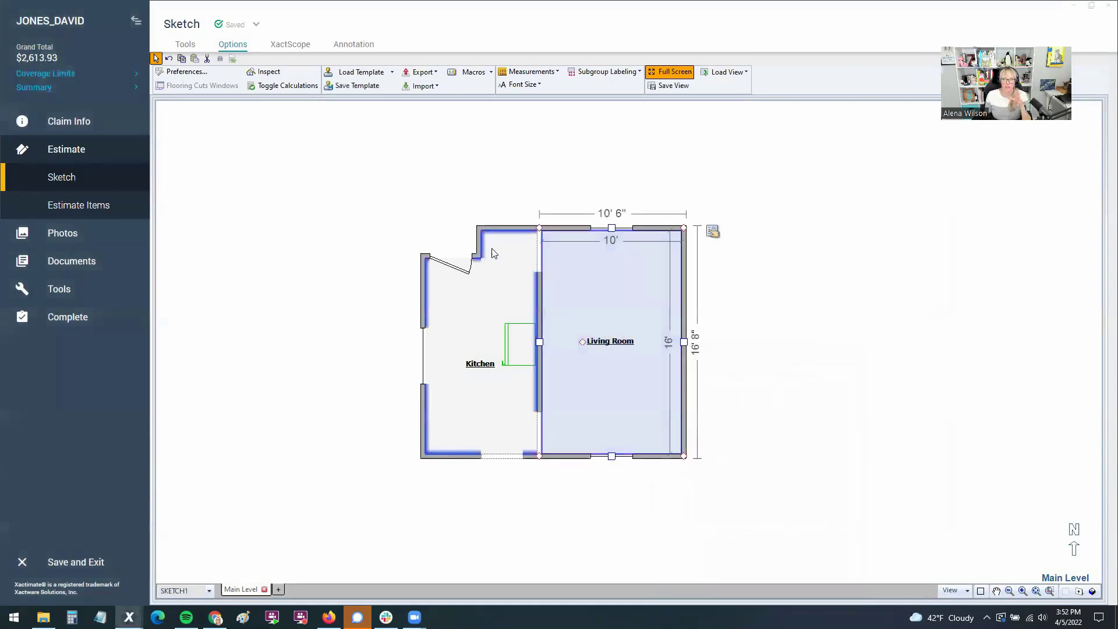
click(541, 253)
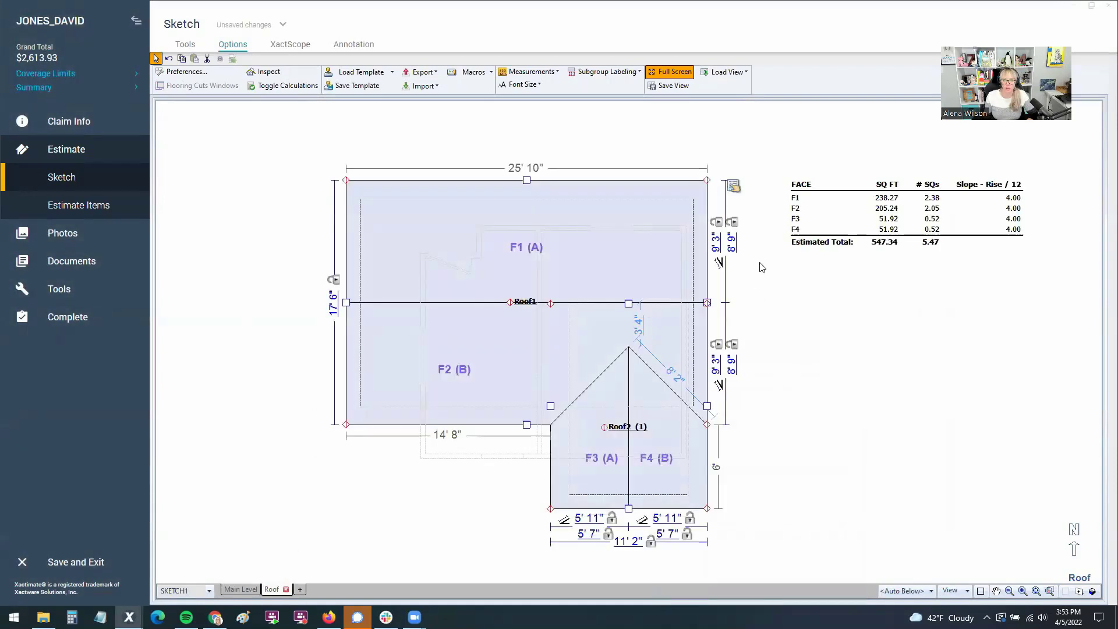
Step: Open Roof Properties to see the gable roof's 52.47 ft eaves, 37.43 ft ridge and 48.69 ft rake
click(734, 186)
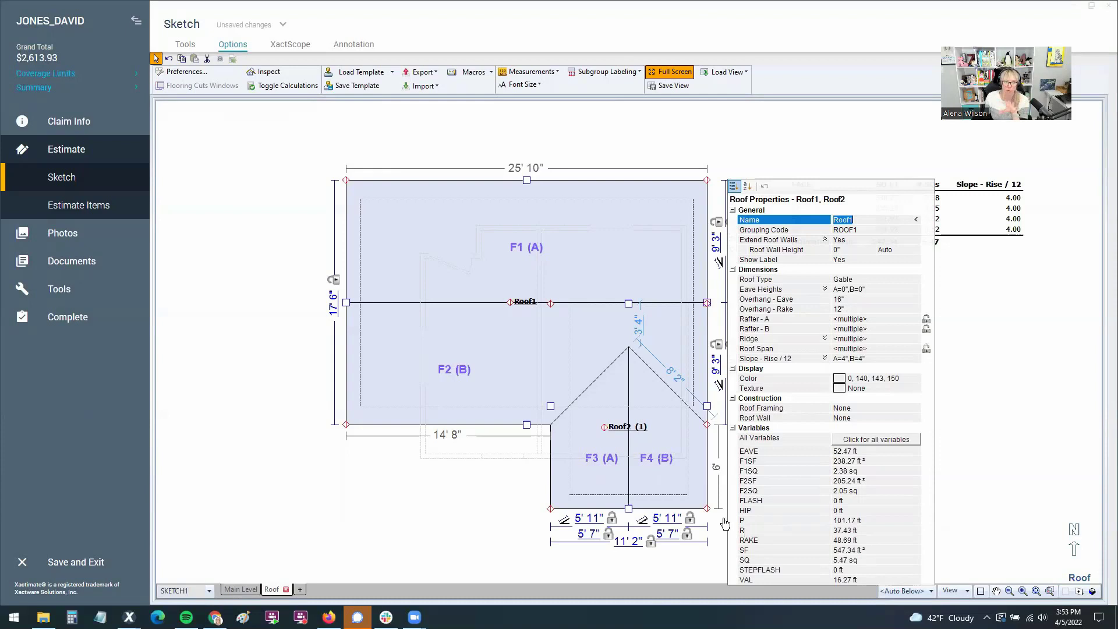
Step: On Estimate Items, view the Kitchen's DHM dehumidifier line, then the empty Roof1 group
click(93, 206)
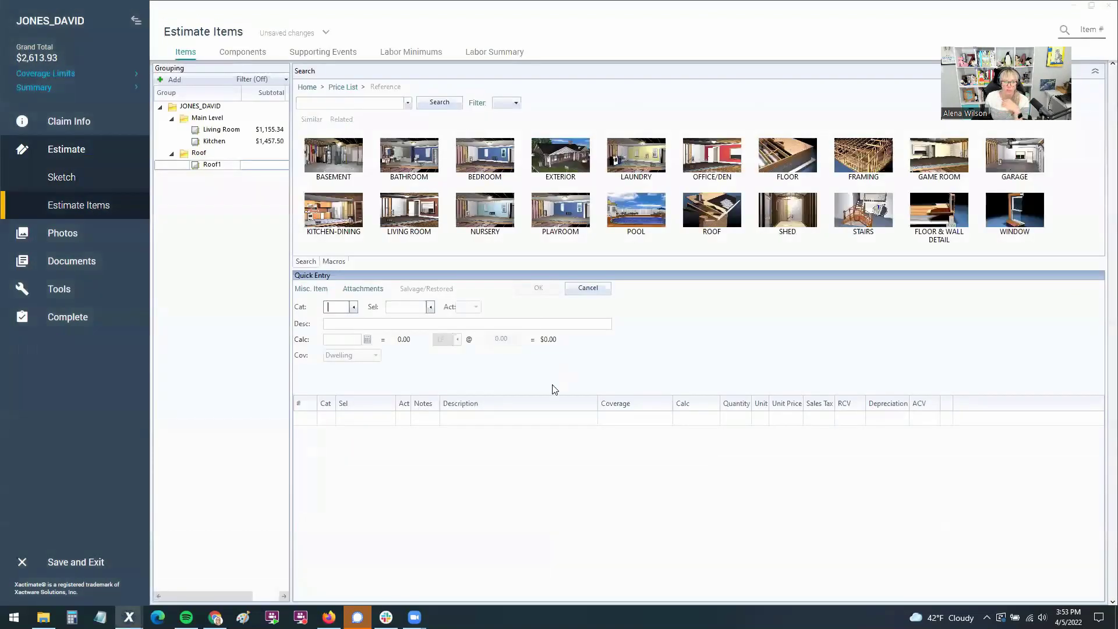
click(222, 143)
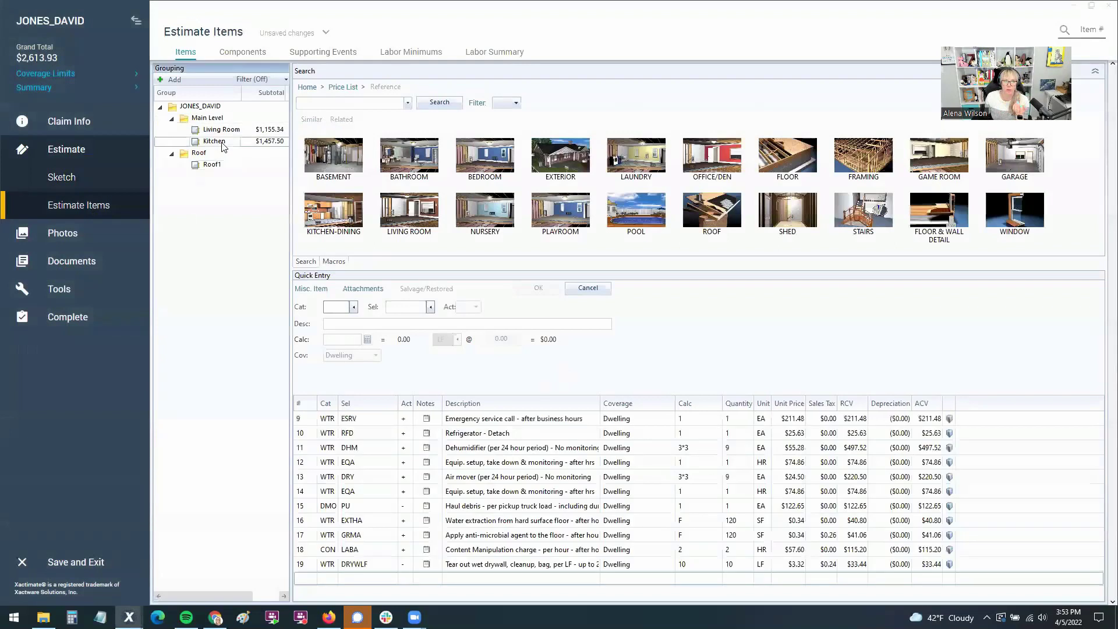
click(303, 451)
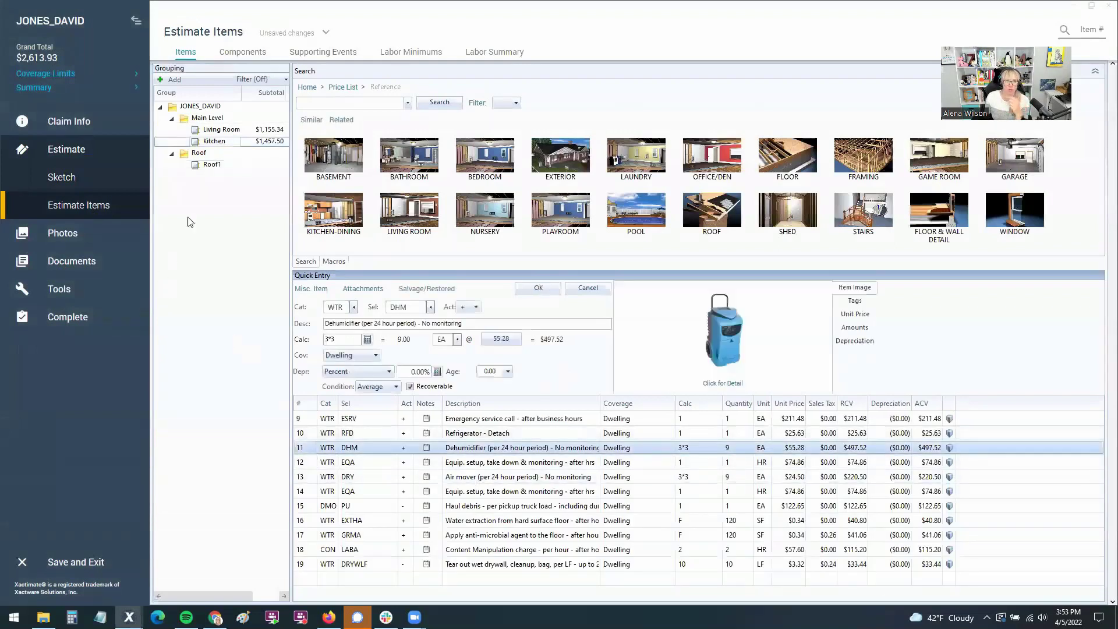
click(211, 166)
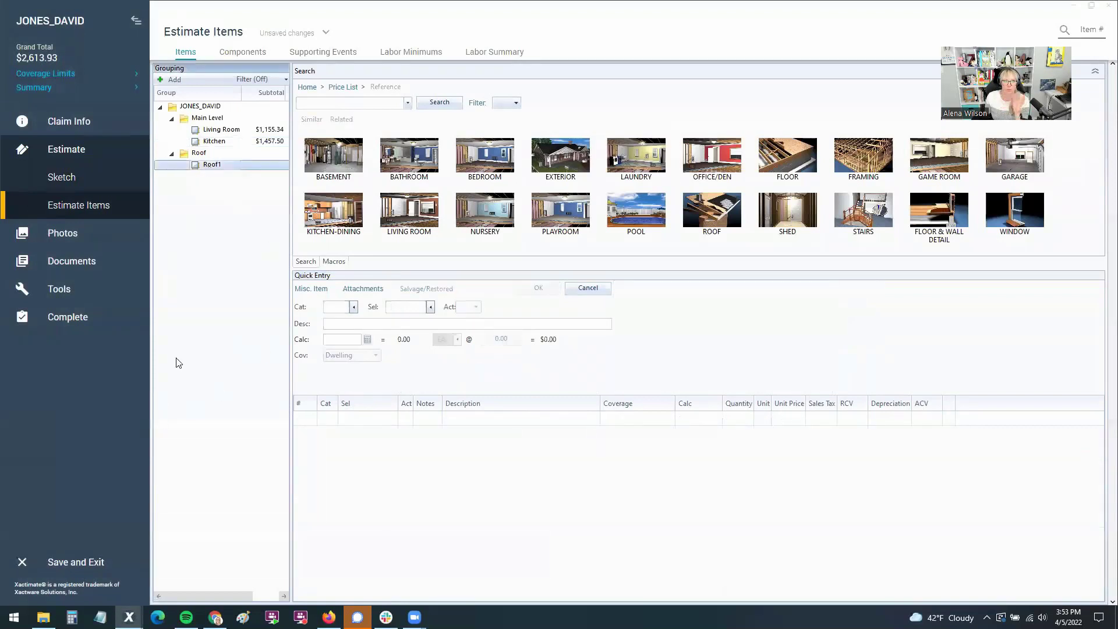